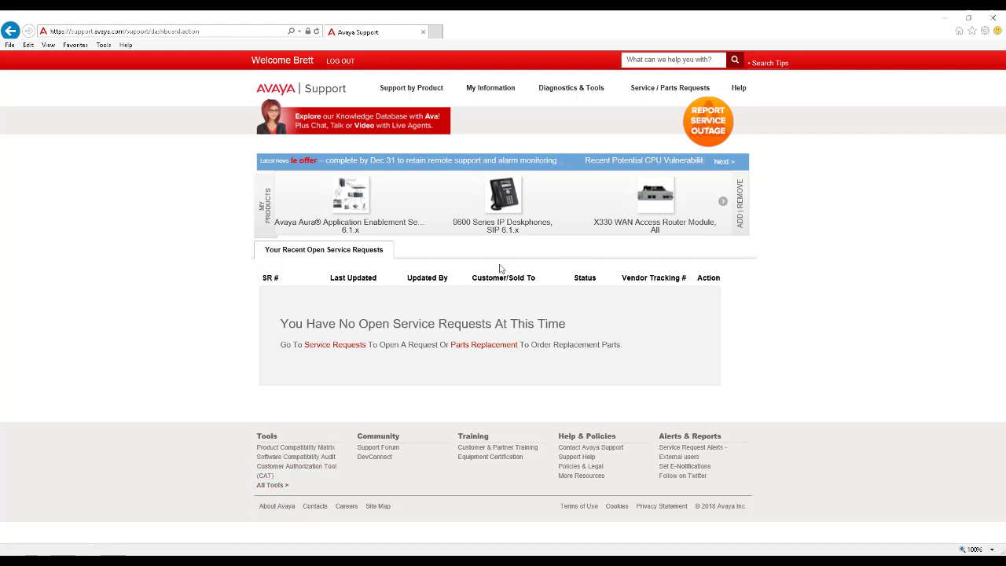
# Open the Healthcheck tool via Diagnostics & Tools under DIAGNOSTICS AND HEALTHCHECK, then select its web address.
pyautogui.moveTo(562, 93)
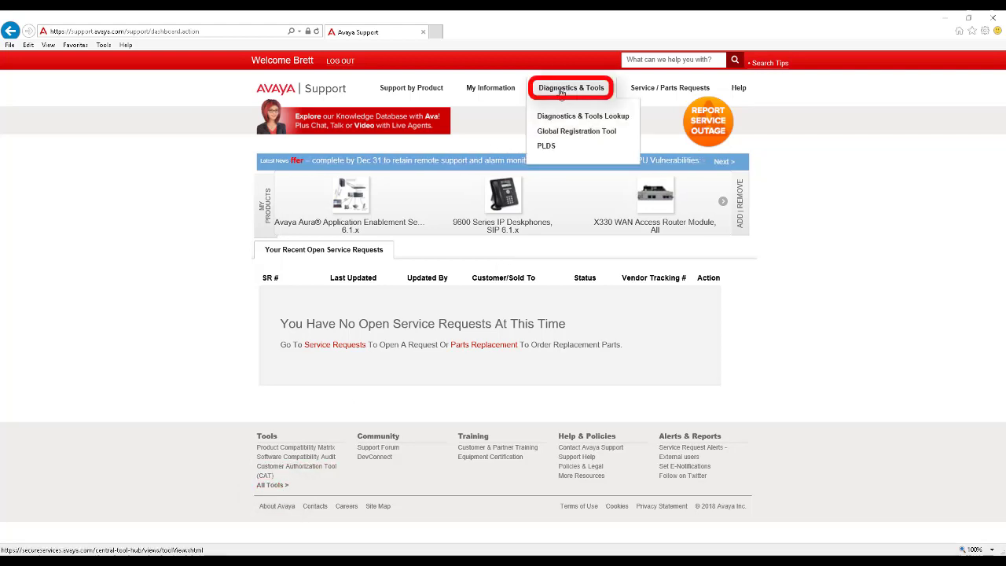
pyautogui.click(558, 95)
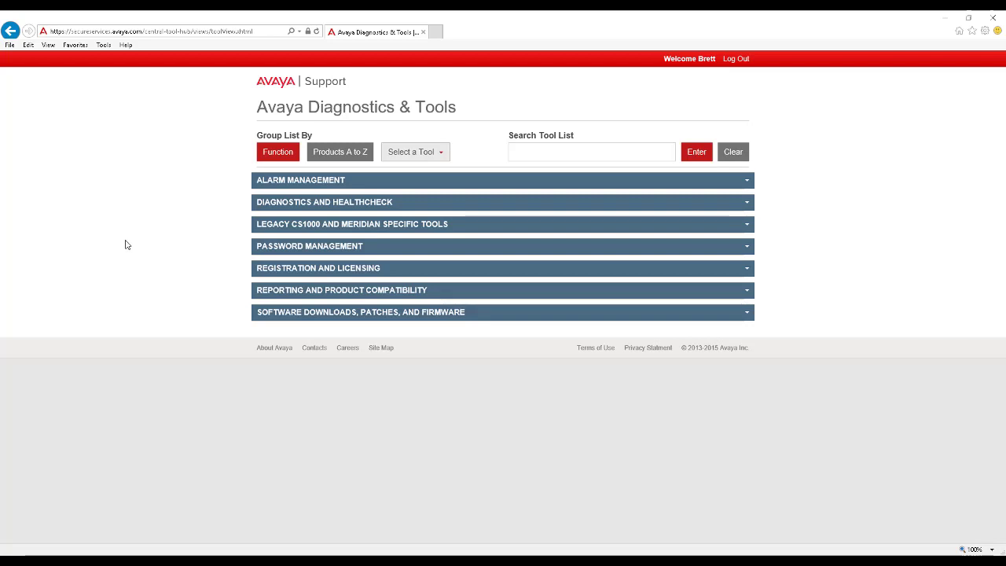
pyautogui.click(268, 204)
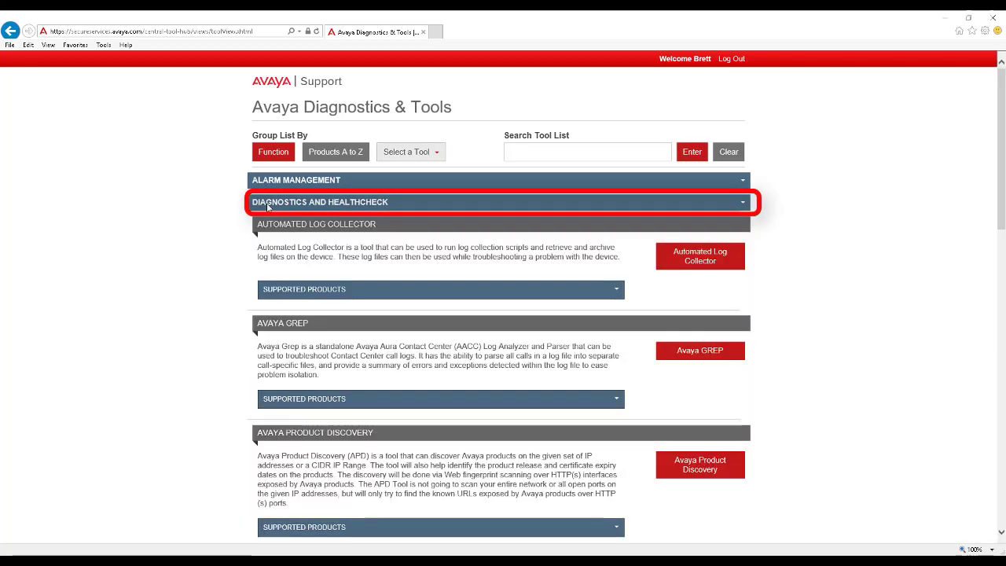
pyautogui.scroll(-5, 502, 388)
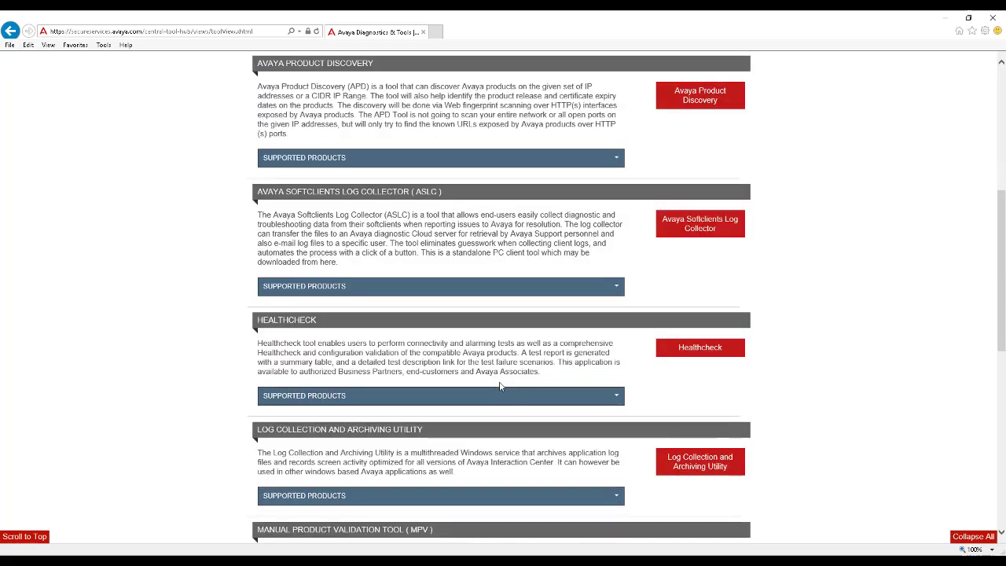
pyautogui.click(681, 361)
pyautogui.click(167, 29)
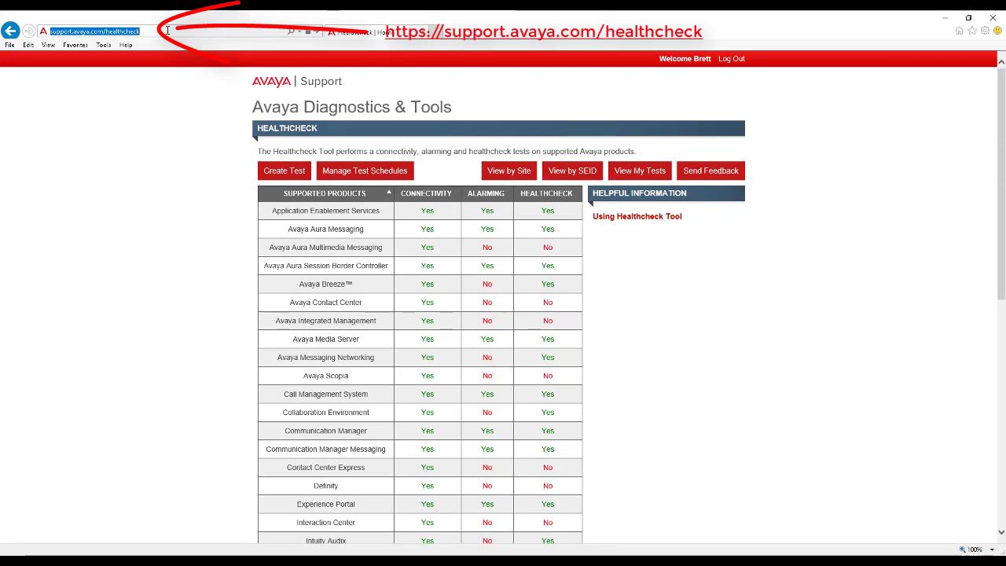
pyautogui.press('Return')
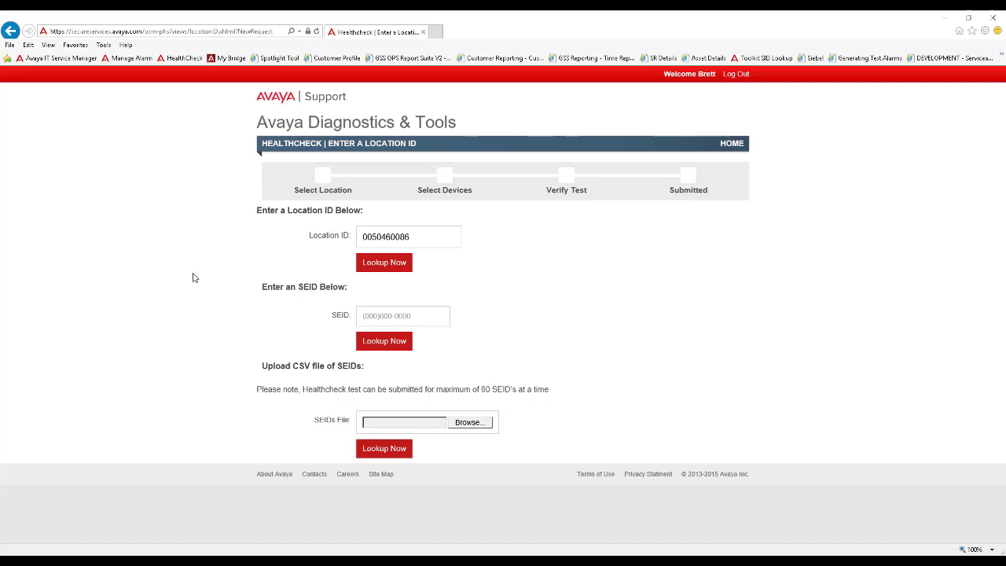
# Look up the location's devices and check the Unhealthy Devices list, including the VSALGW device.
pyautogui.click(393, 269)
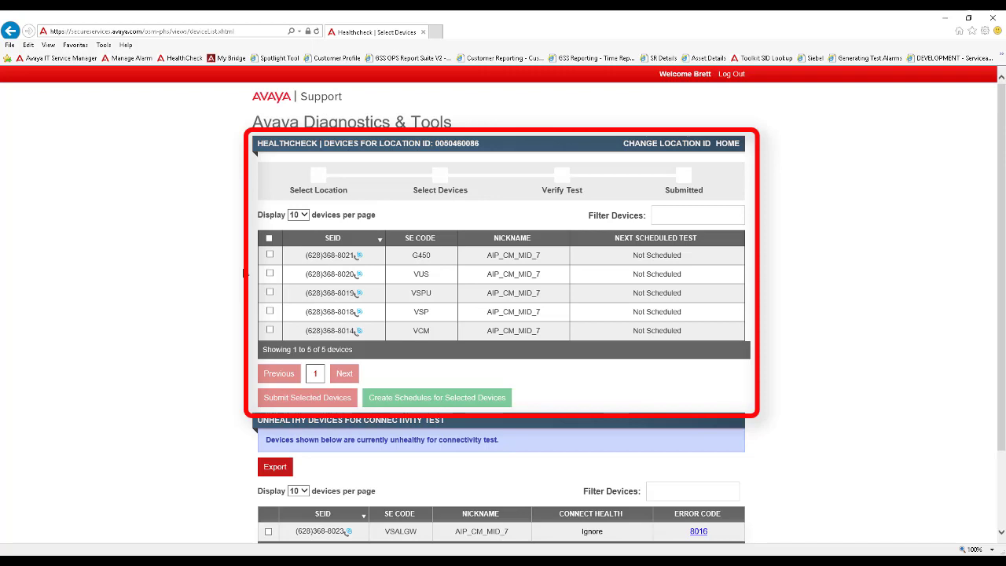
pyautogui.scroll(-2, 204, 310)
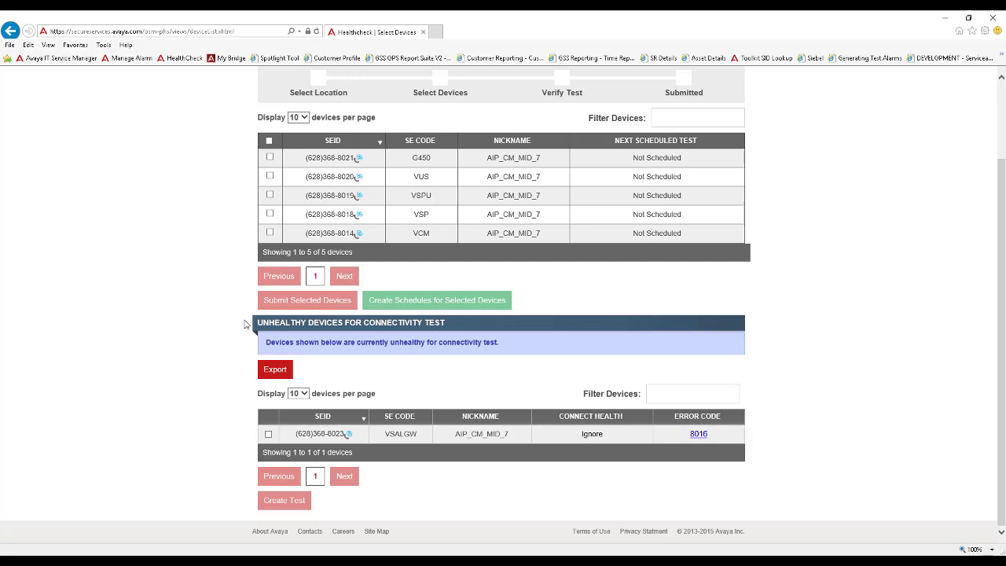
pyautogui.scroll(3, 222, 333)
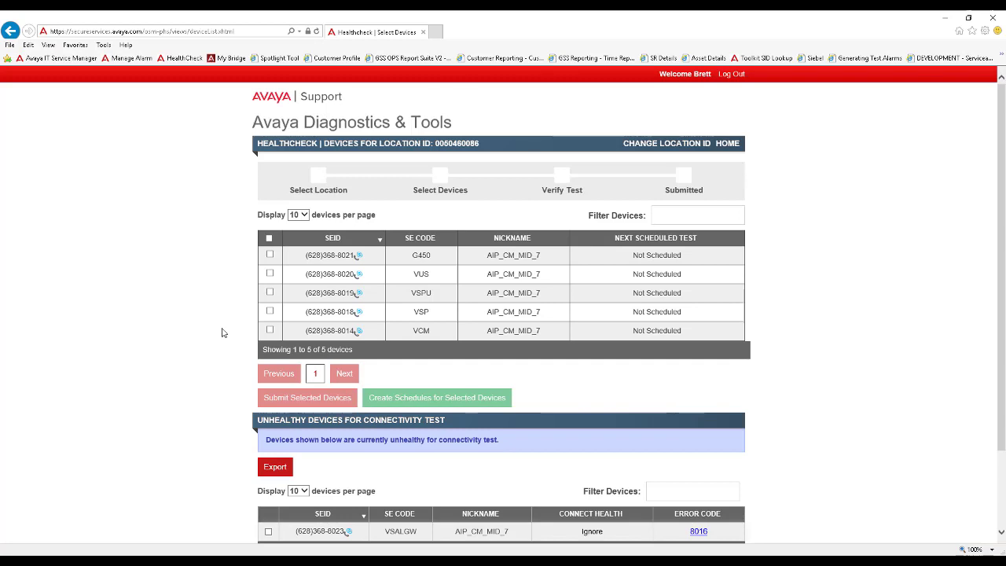
pyautogui.click(269, 330)
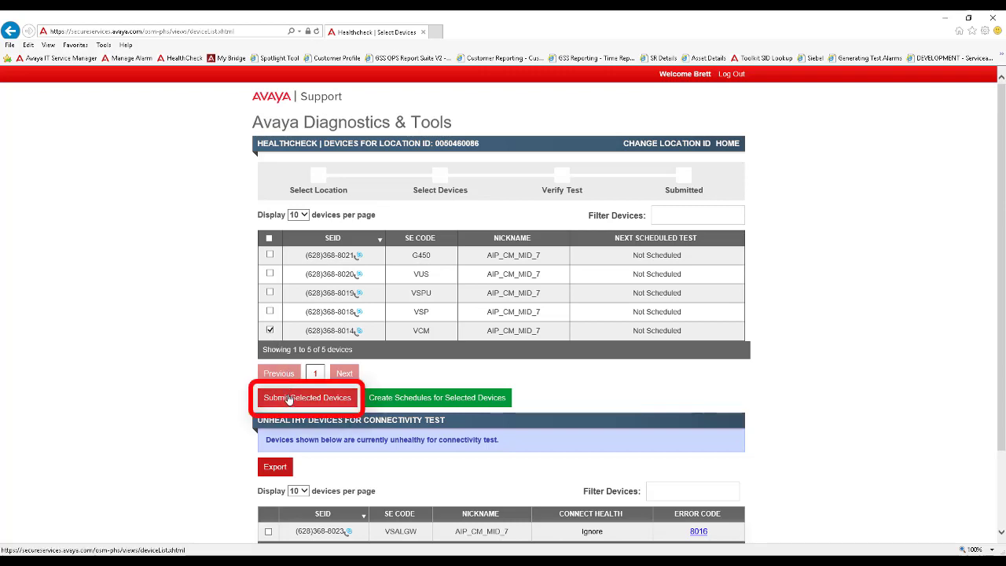
pyautogui.click(392, 398)
pyautogui.scroll(-2, 247, 436)
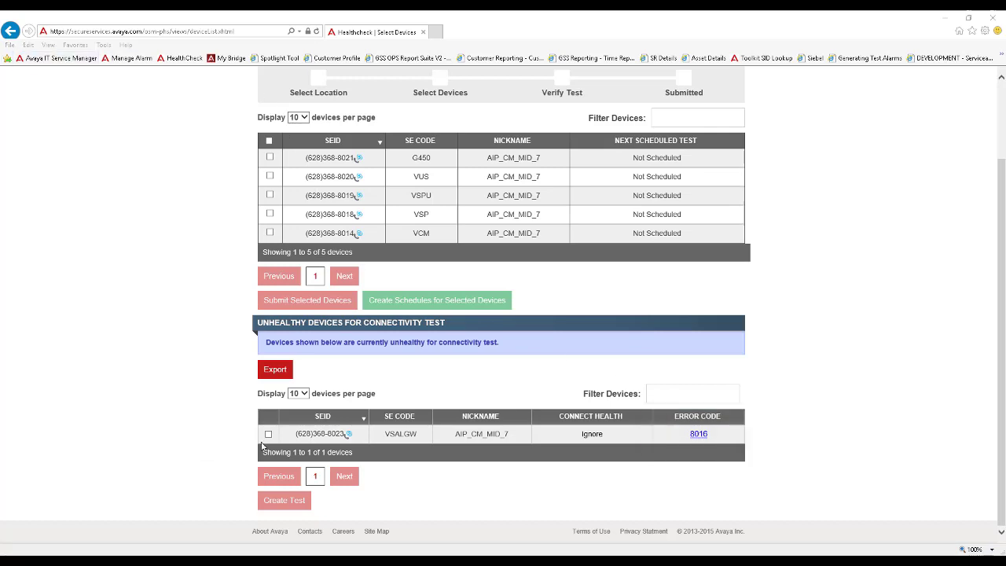
pyautogui.click(268, 435)
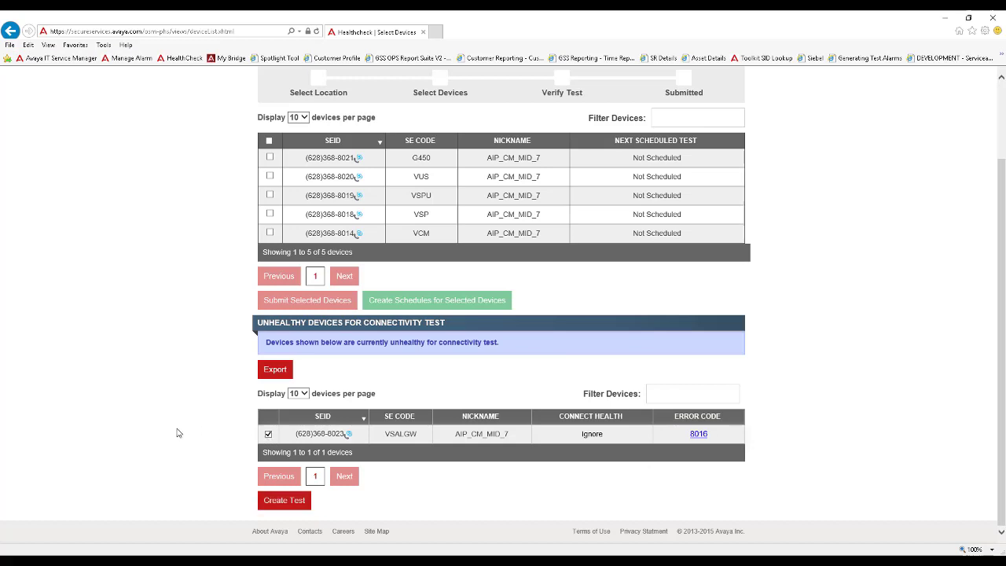
pyautogui.click(283, 504)
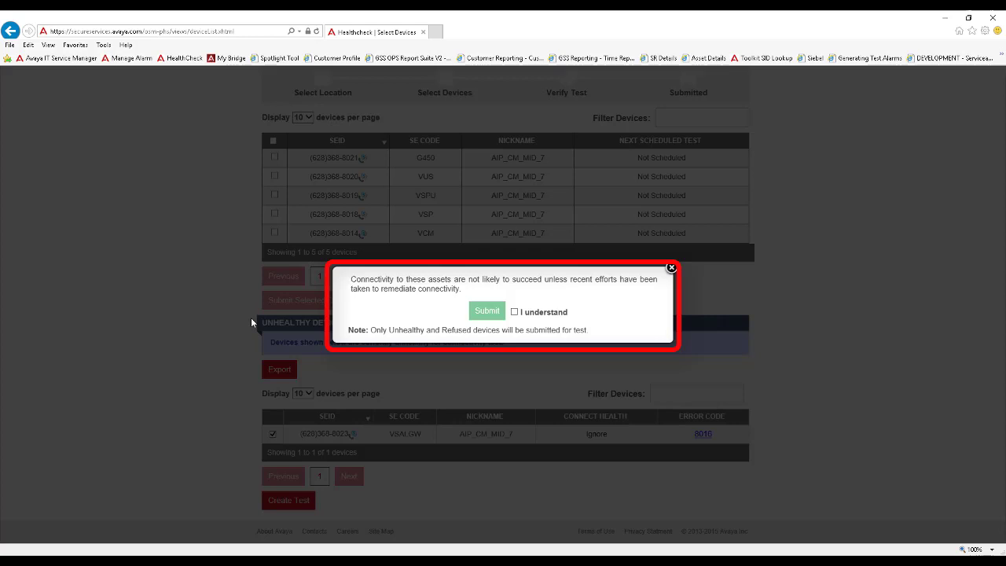
pyautogui.click(9, 30)
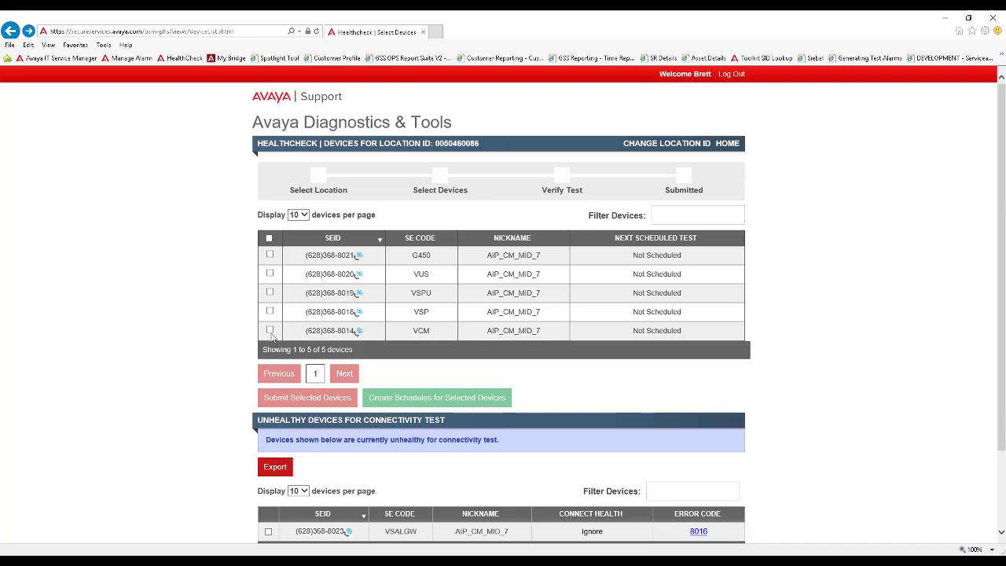
# Select the VCM device and submit it for testing.
pyautogui.click(269, 330)
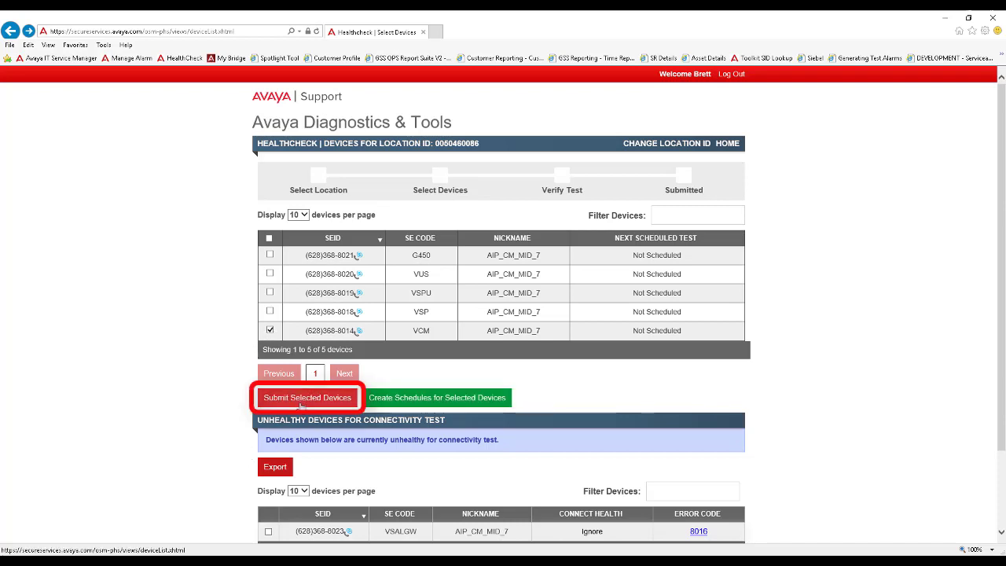
pyautogui.click(301, 400)
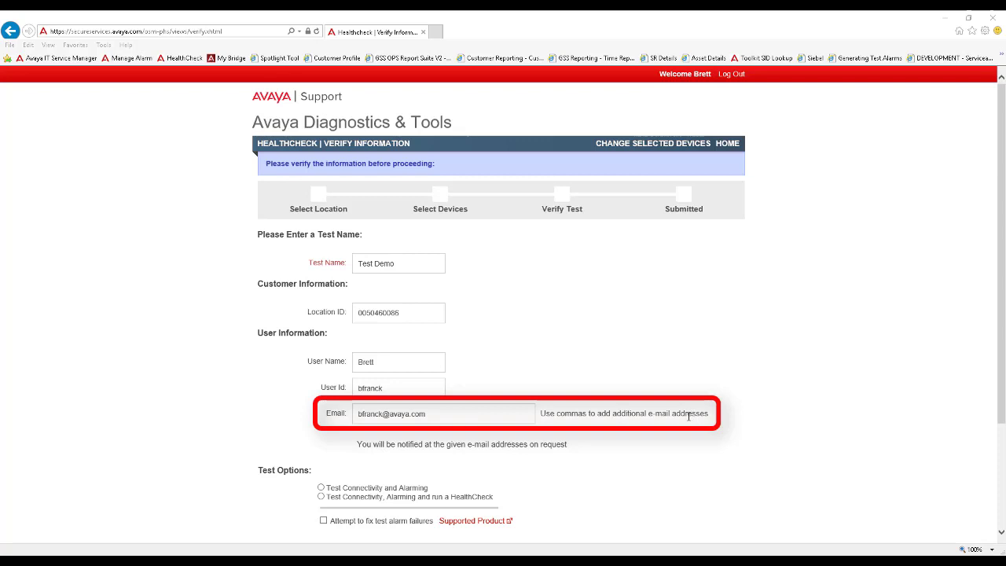
# Choose 'Test Connectivity and Alarming', disable fixing alarm failures, and create the Test Demo test.
pyautogui.scroll(-2, 279, 338)
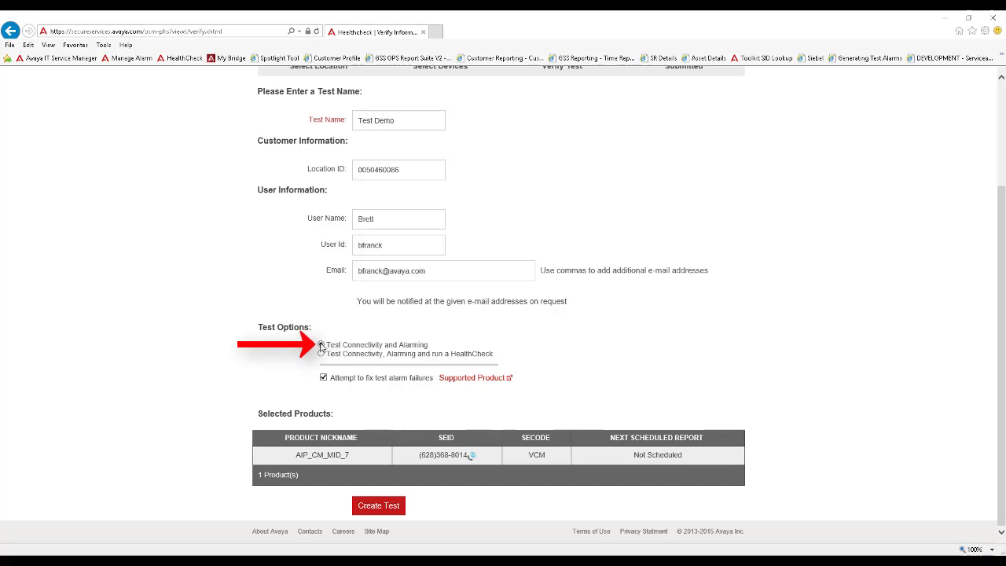
pyautogui.click(321, 354)
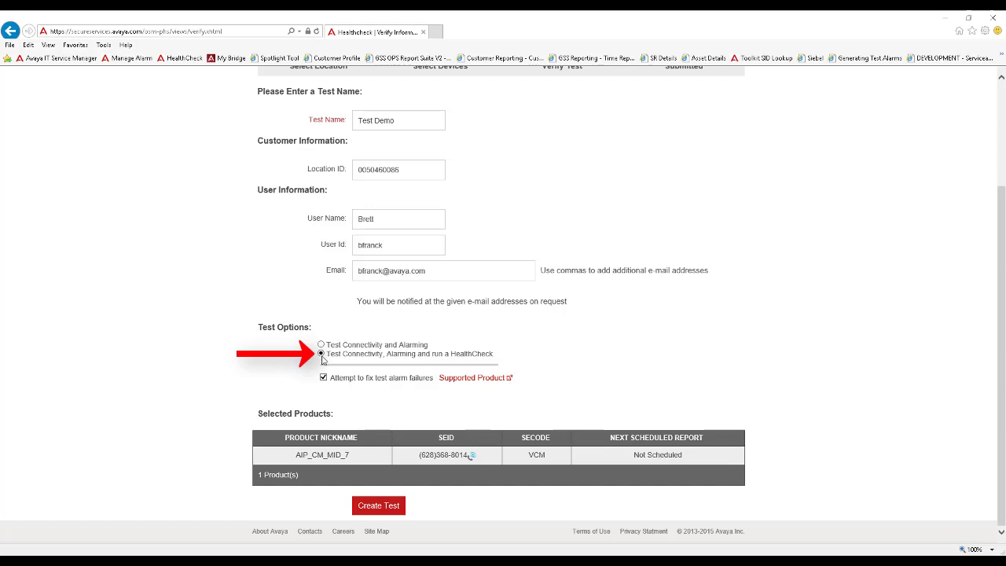
pyautogui.click(323, 379)
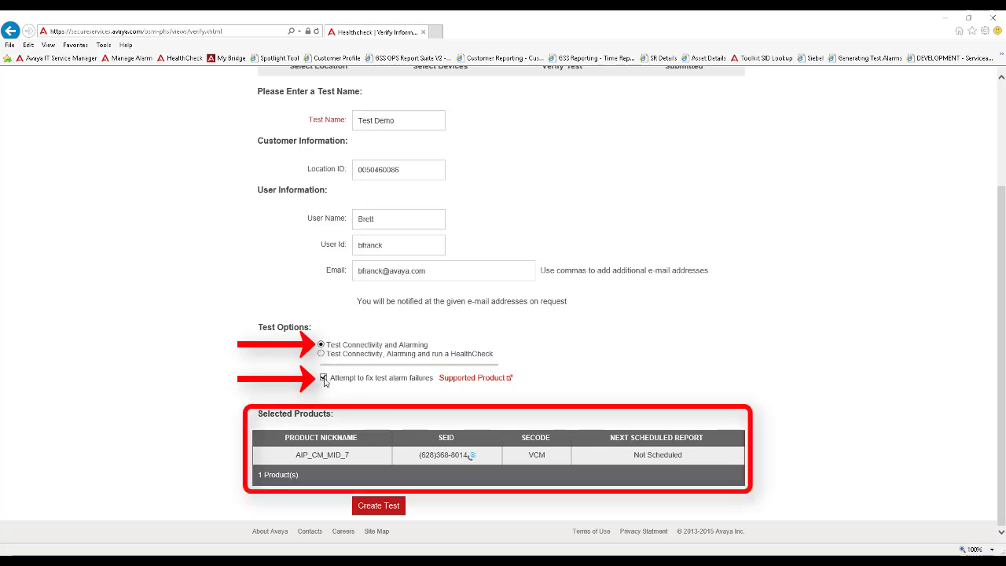
pyautogui.click(375, 507)
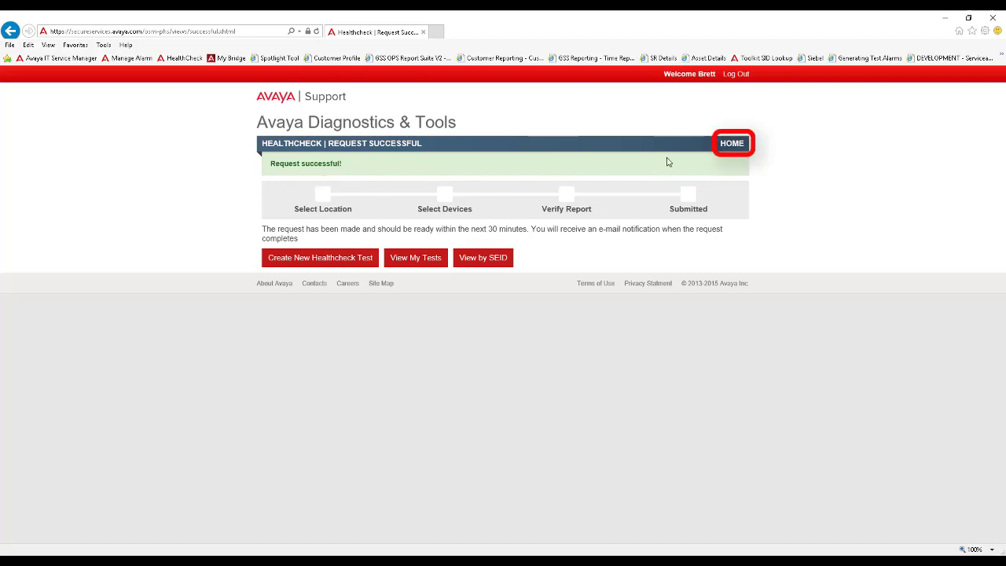
# Return to the HealthCheck home page and choose View by Site to search by Location ID.
pyautogui.click(733, 144)
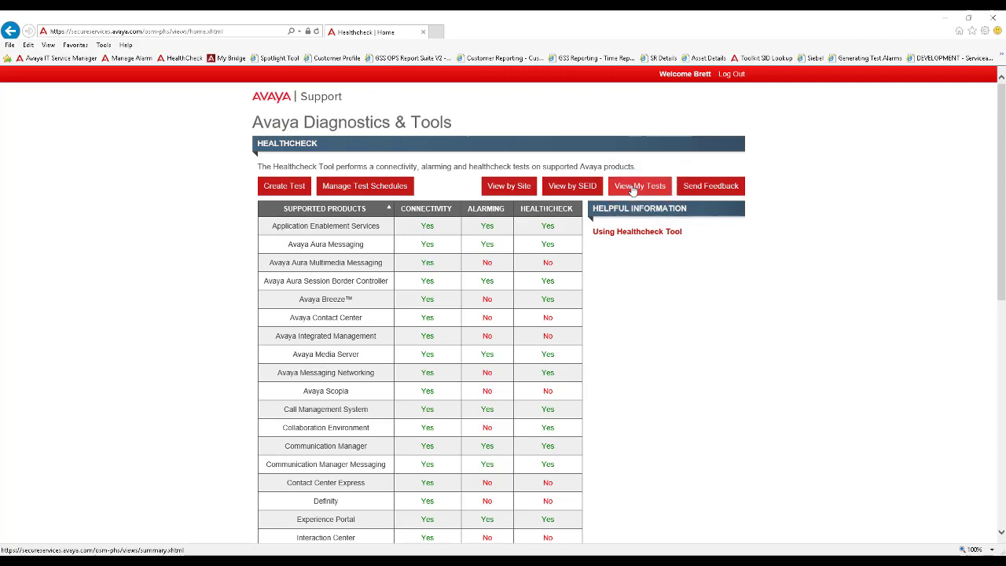
pyautogui.click(498, 188)
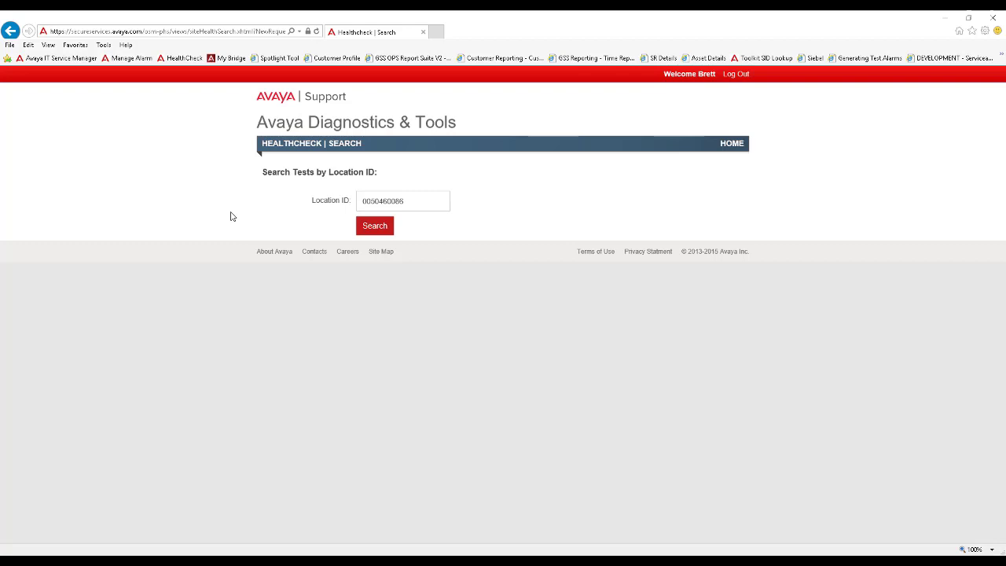
# Run the Location ID search and show the site's SAL Gateway details on the dashboard.
pyautogui.click(375, 227)
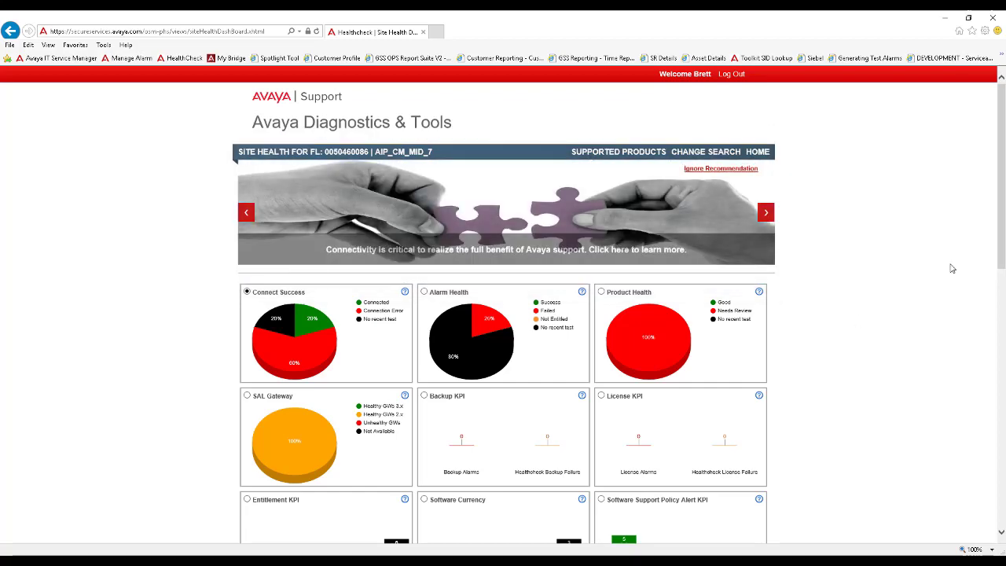
pyautogui.moveTo(1001, 231); pyautogui.dragTo(999, 307)
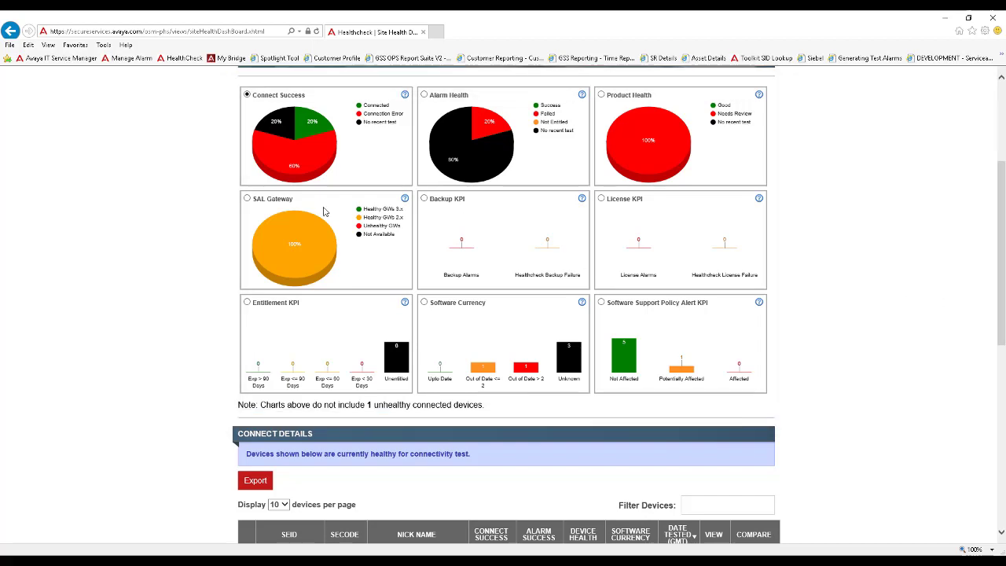
pyautogui.click(247, 199)
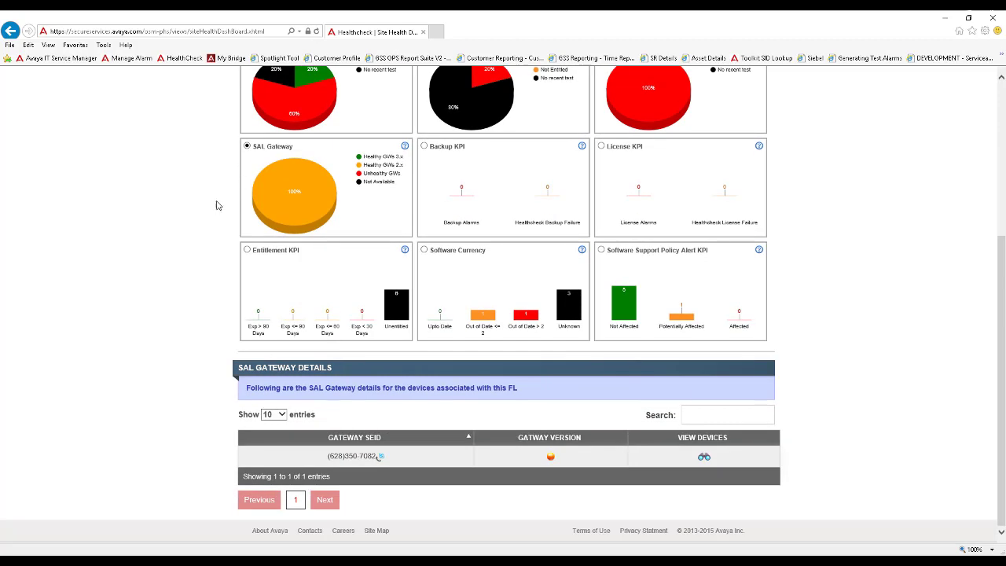
# Switch back to Connect Success and scroll down to the Connect Details table.
pyautogui.scroll(2, 236, 131)
pyautogui.click(247, 114)
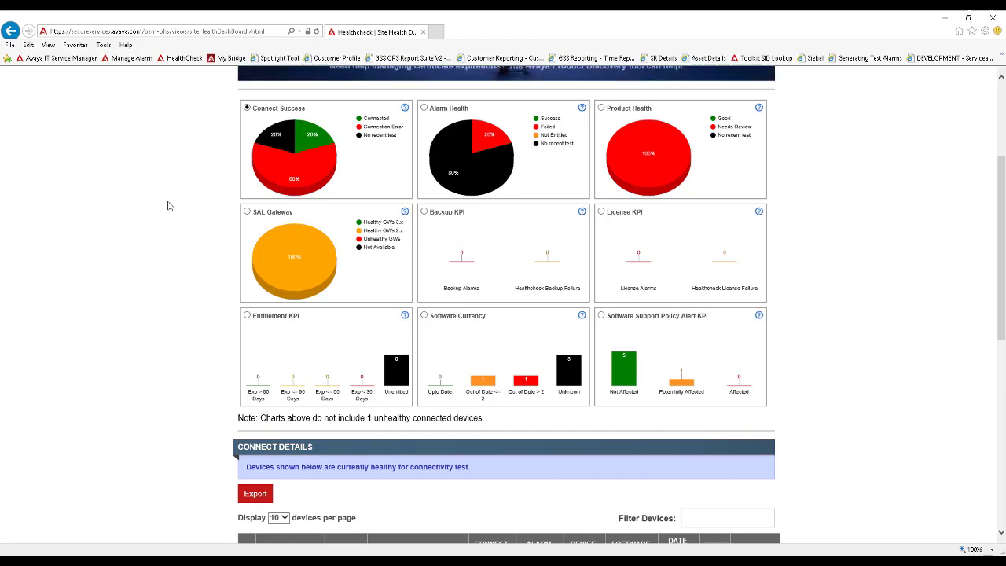
pyautogui.scroll(-1, 472, 141)
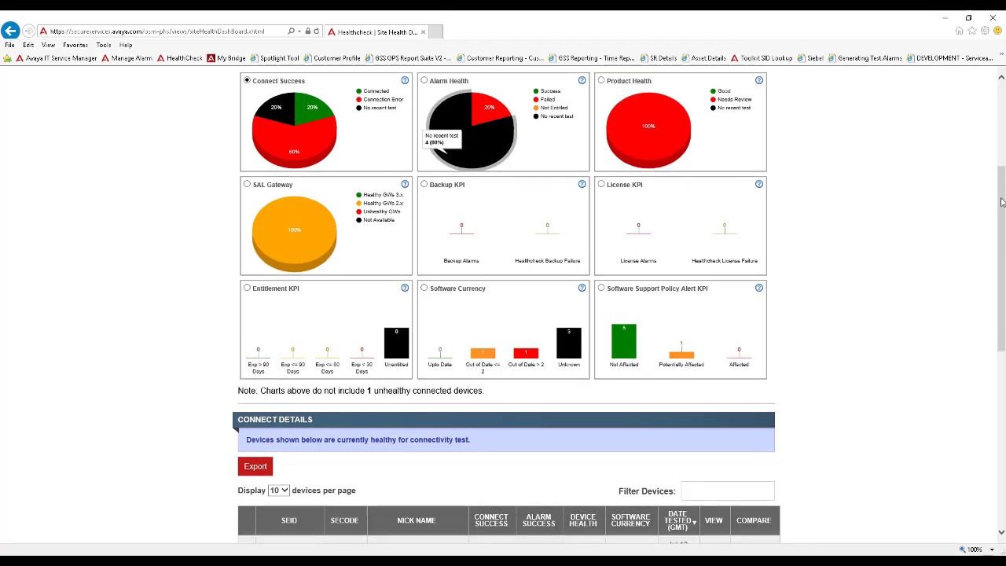
pyautogui.moveTo(1002, 202); pyautogui.dragTo(1004, 337)
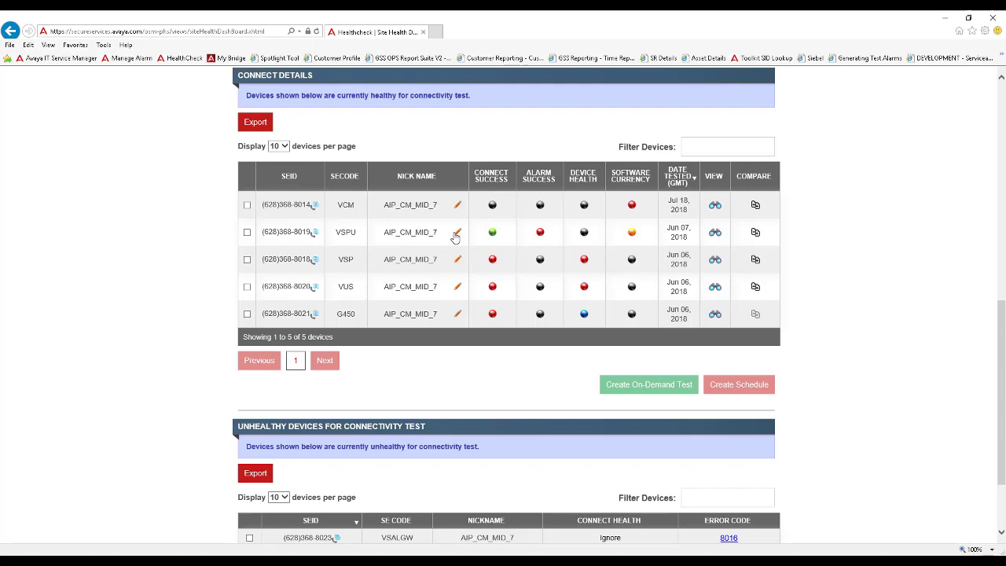
pyautogui.moveTo(493, 239)
pyautogui.moveTo(544, 236)
pyautogui.moveTo(584, 235)
pyautogui.moveTo(584, 318)
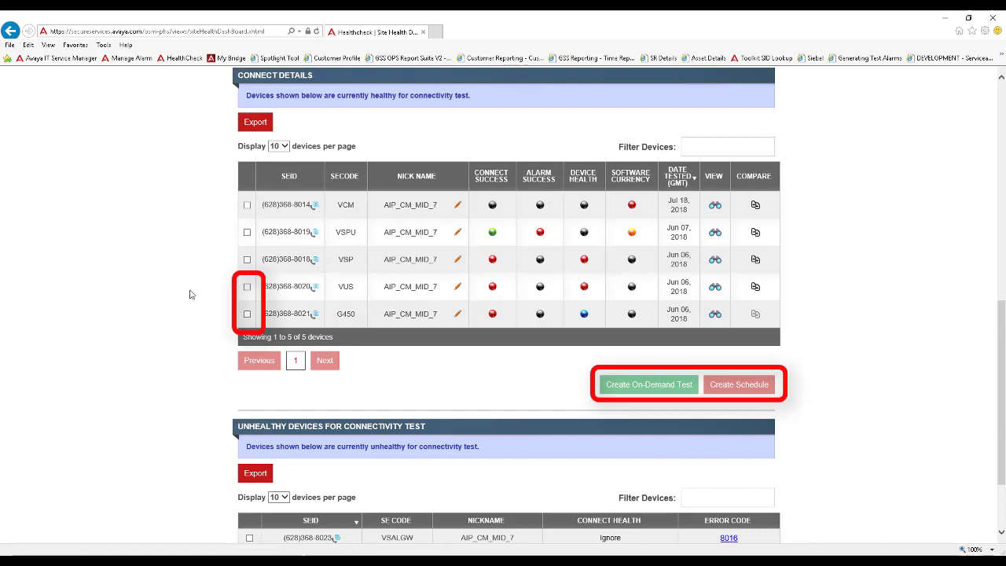
# Select the VUS and G450 devices, then open the VSPU device's report from its View icon.
pyautogui.click(248, 287)
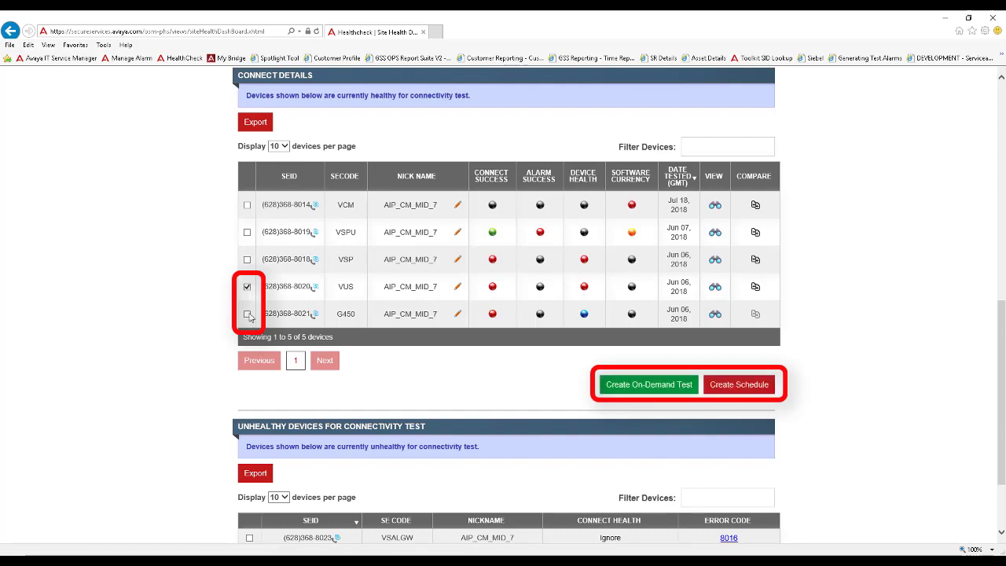
pyautogui.click(248, 315)
pyautogui.click(633, 391)
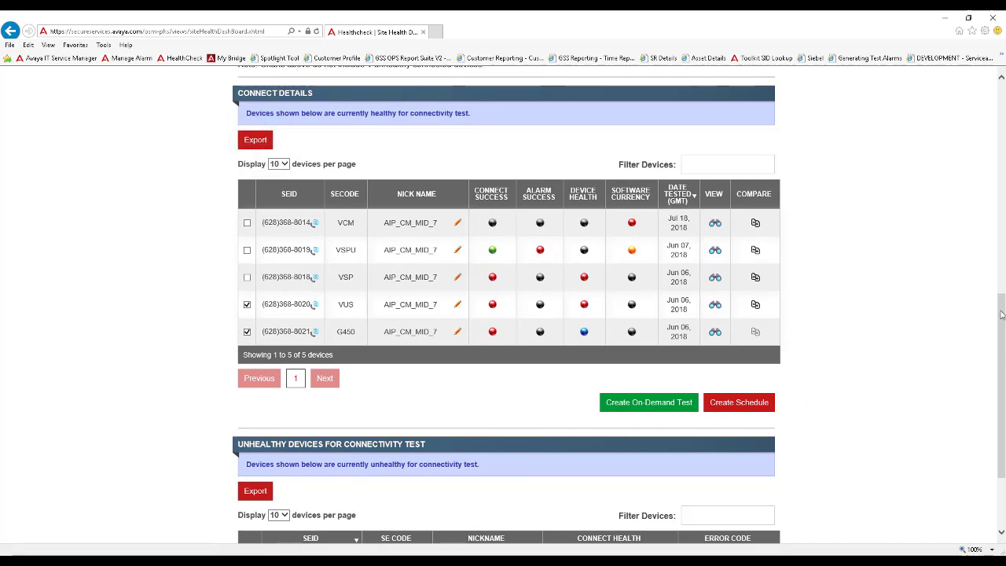
pyautogui.moveTo(1001, 314); pyautogui.dragTo(1000, 405)
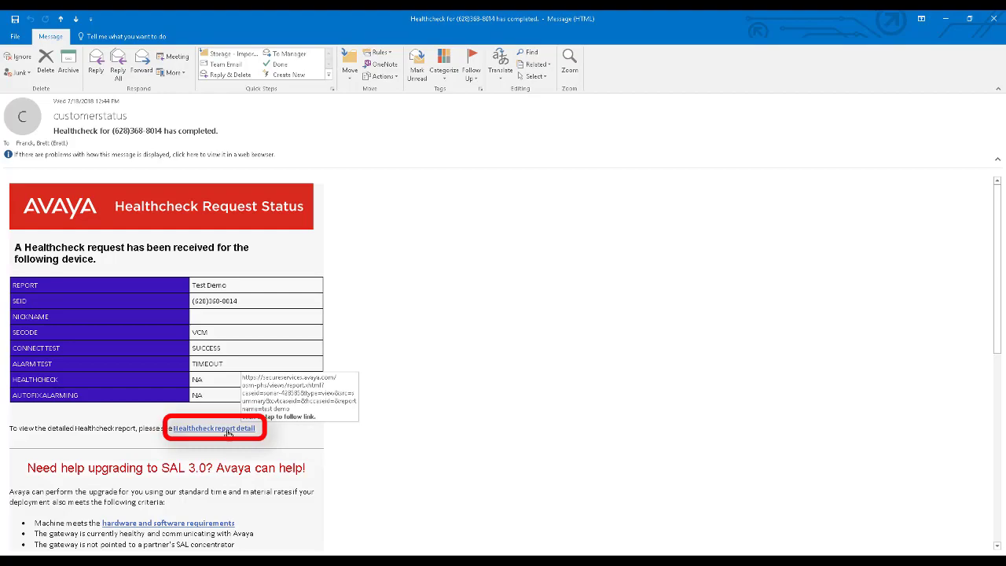
# Open the 'Healthcheck report detail' link in the Test Demo completion email.
pyautogui.keyDown('ctrl'); pyautogui.click(228, 431); pyautogui.keyUp('ctrl')
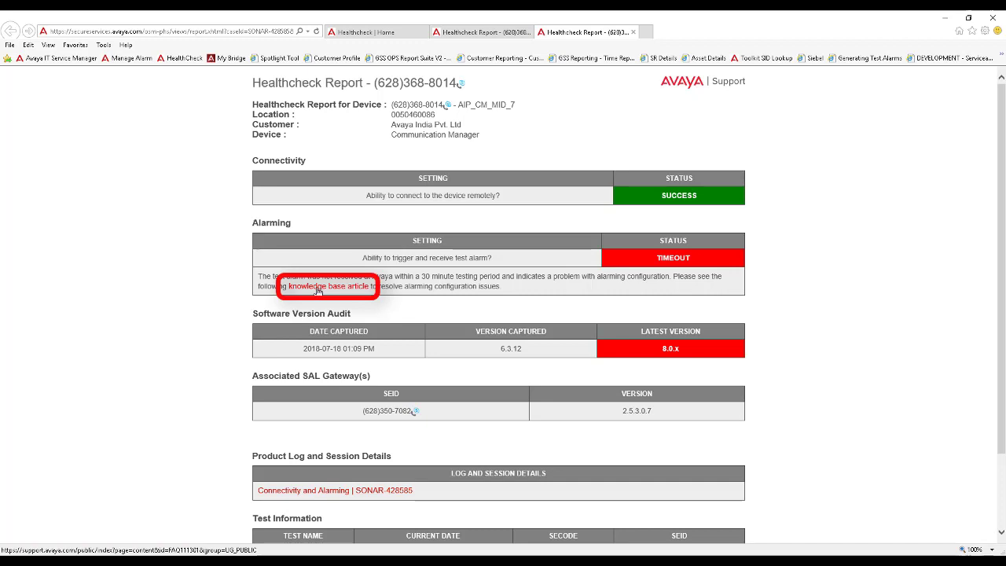
pyautogui.scroll(-2, 186, 355)
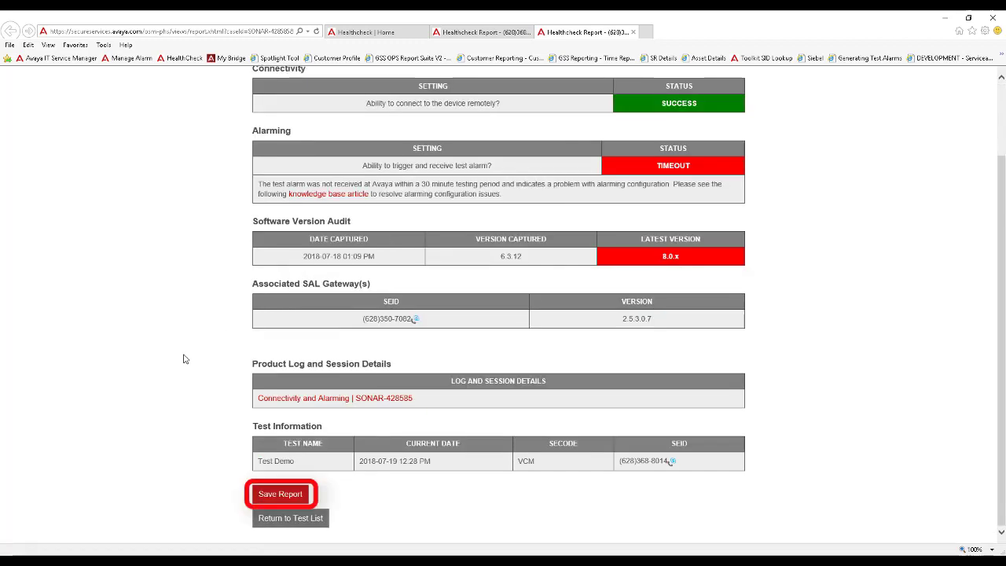